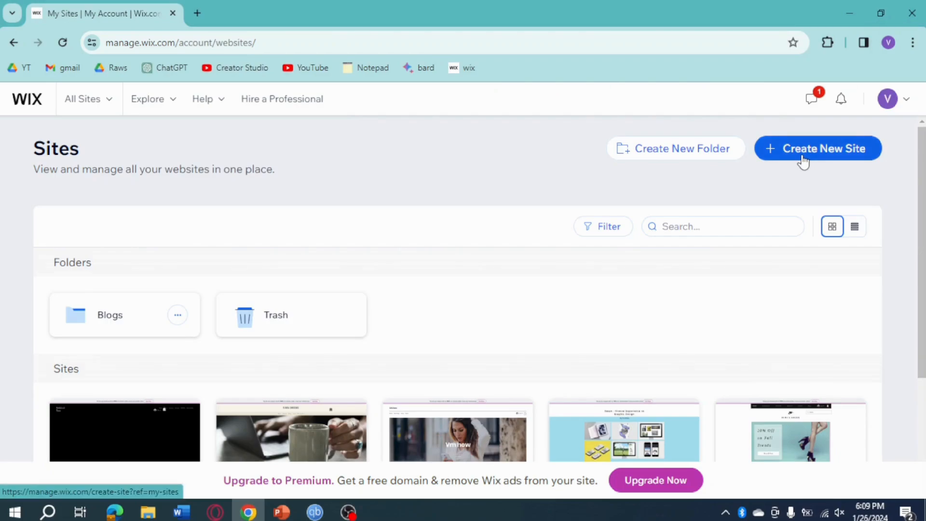
Create a new site without AI setup, choosing Online Beauty Store as the website type
left_click(803, 162)
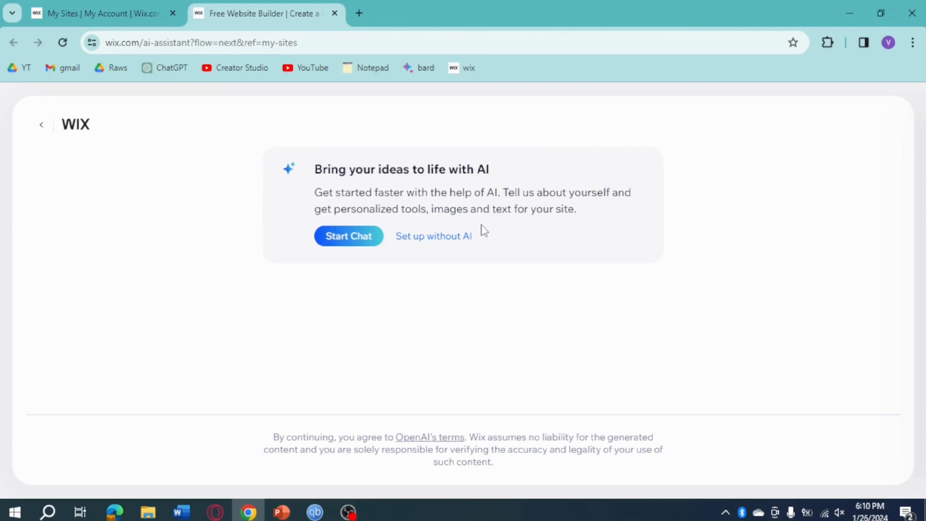
left_click(460, 240)
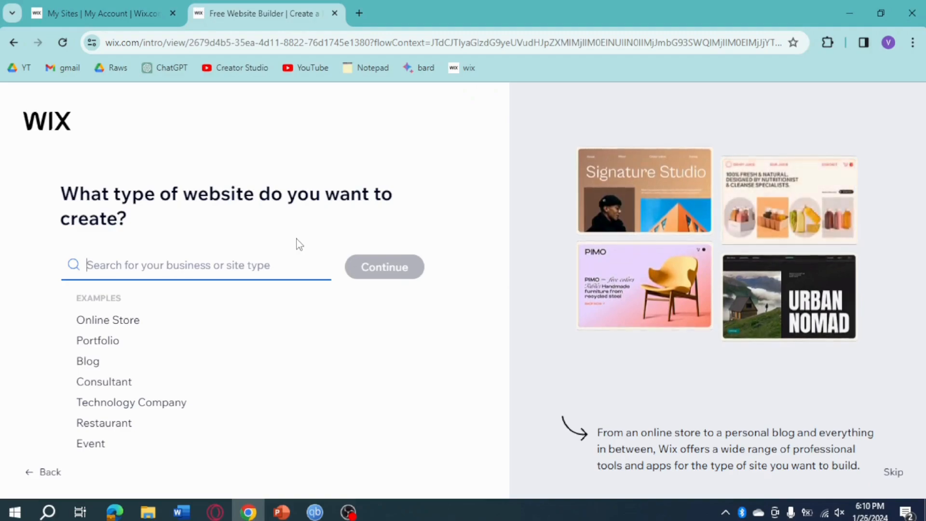
left_click(118, 321)
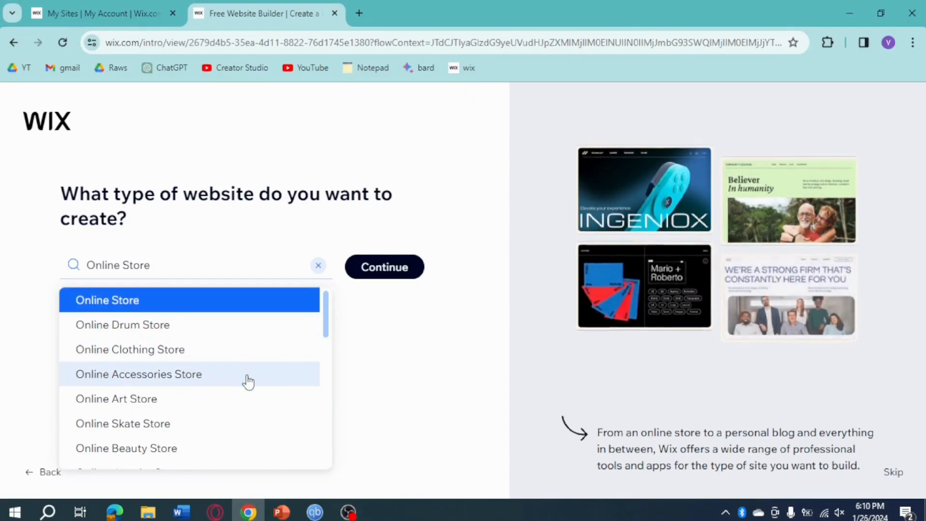
scroll(246, 378, "down", 2)
left_click(173, 381)
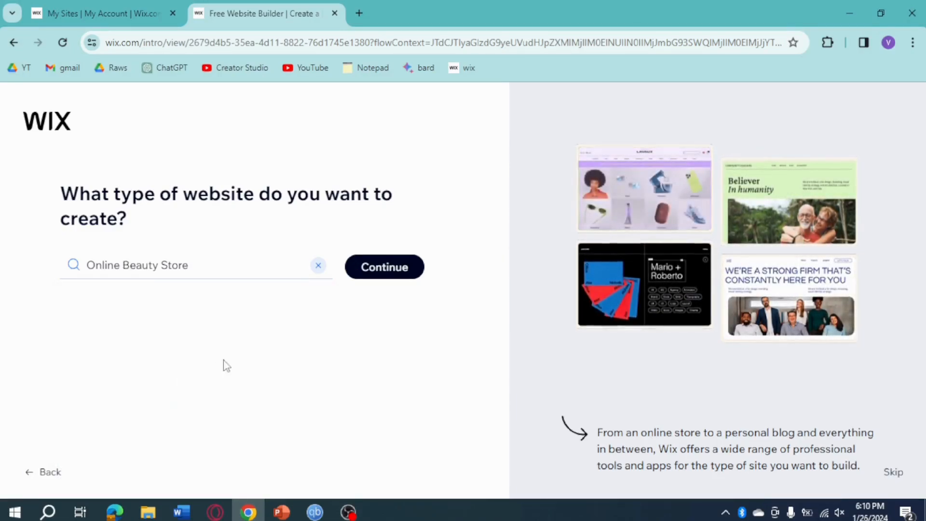
left_click(392, 274)
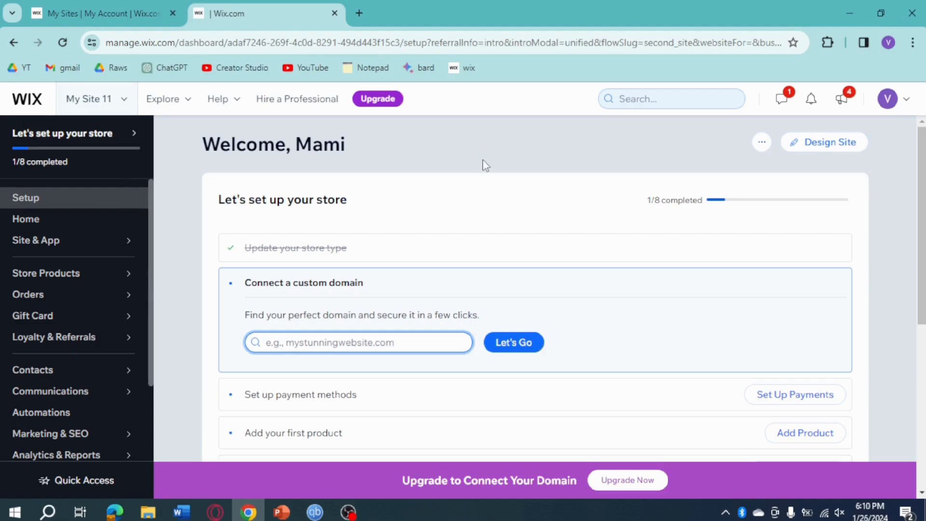
Start designing the website from the store setup checklist, choosing to let Wix create the site
scroll(448, 235, "down", 3)
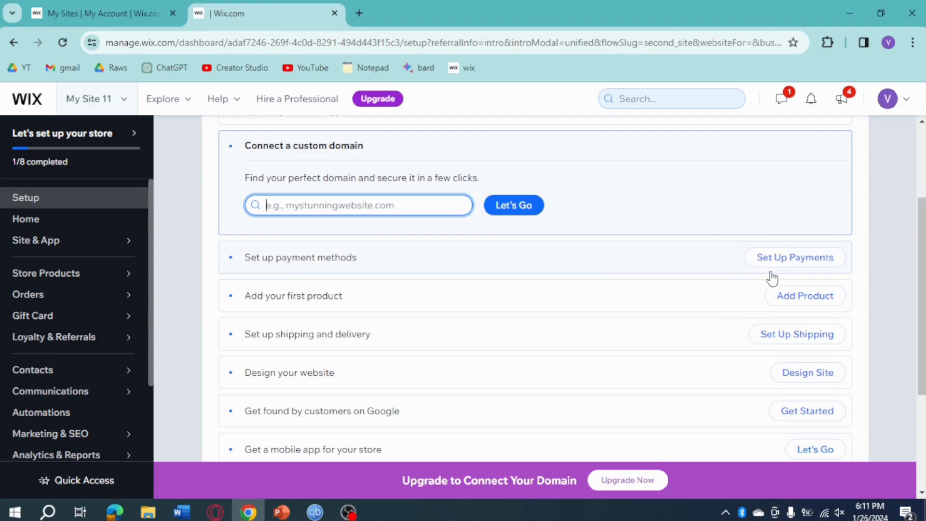
scroll(675, 284, "down", 2)
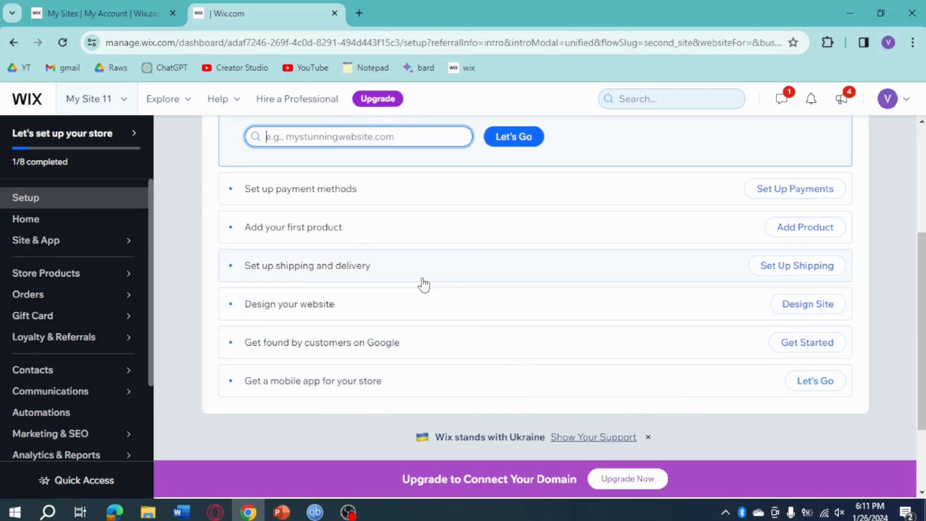
left_click(817, 310)
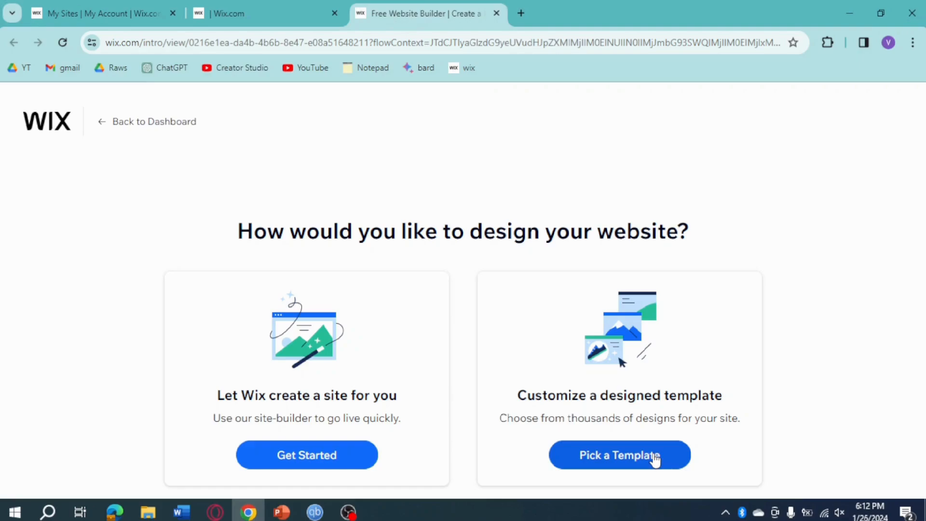
left_click(336, 462)
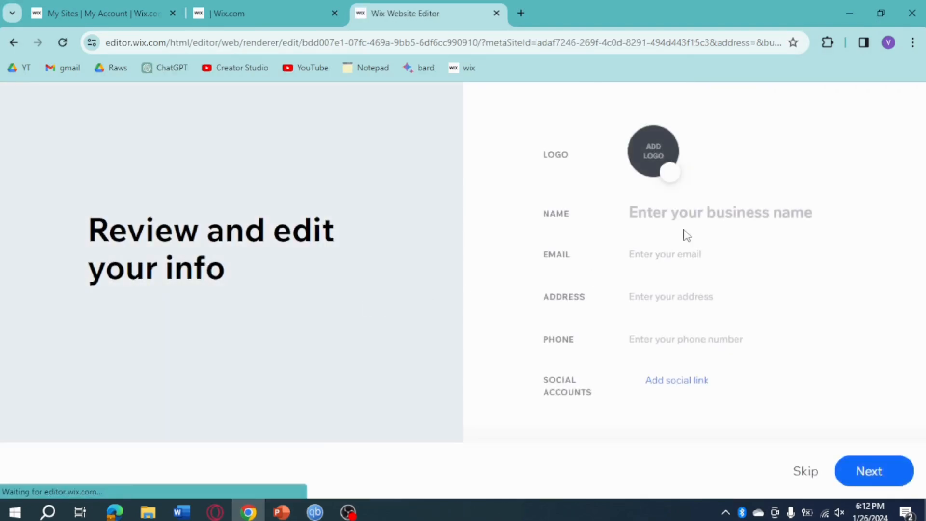
Enter "Tiara's Beauty" as the business name and continue with the other business details left blank
left_click(726, 216)
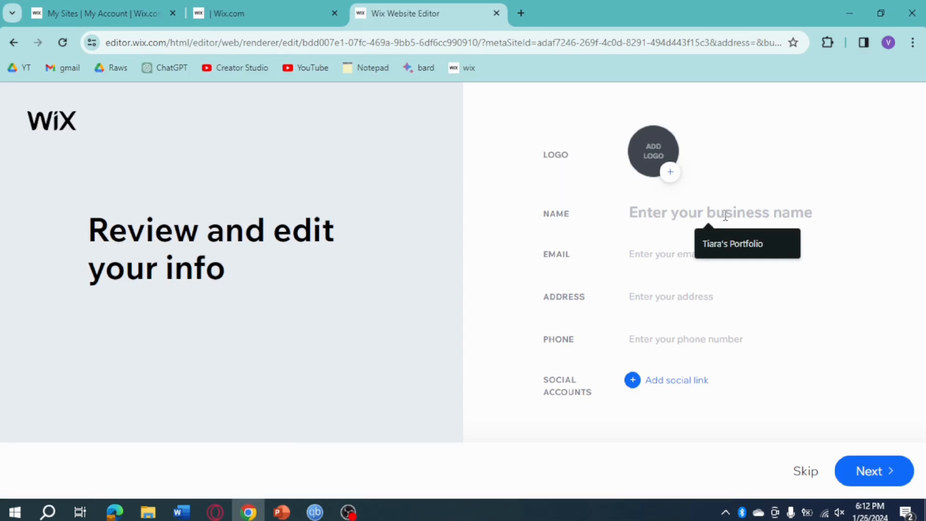
type("Tiara")
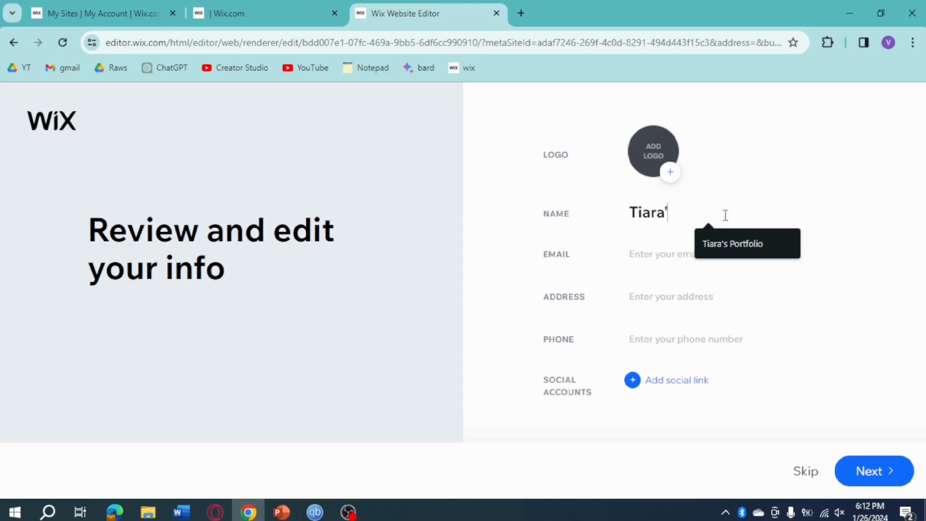
type("'s Beauty")
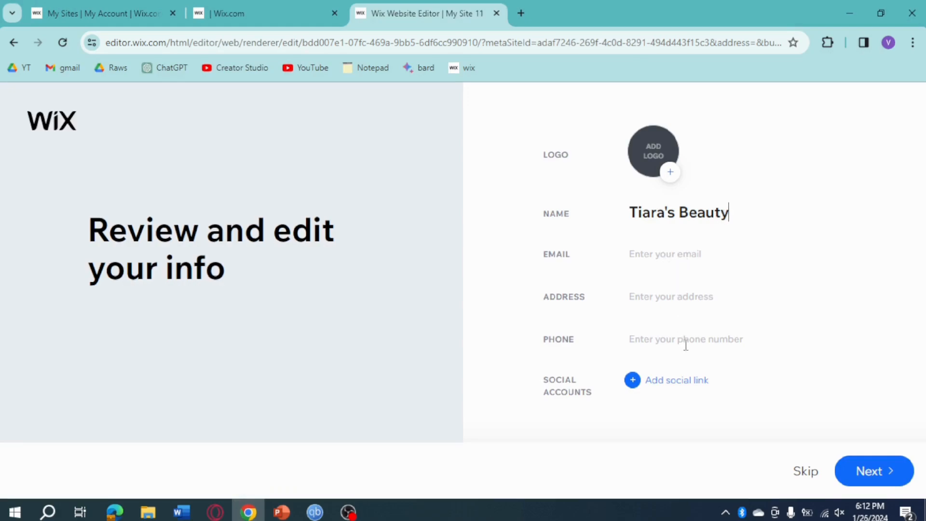
left_click(879, 472)
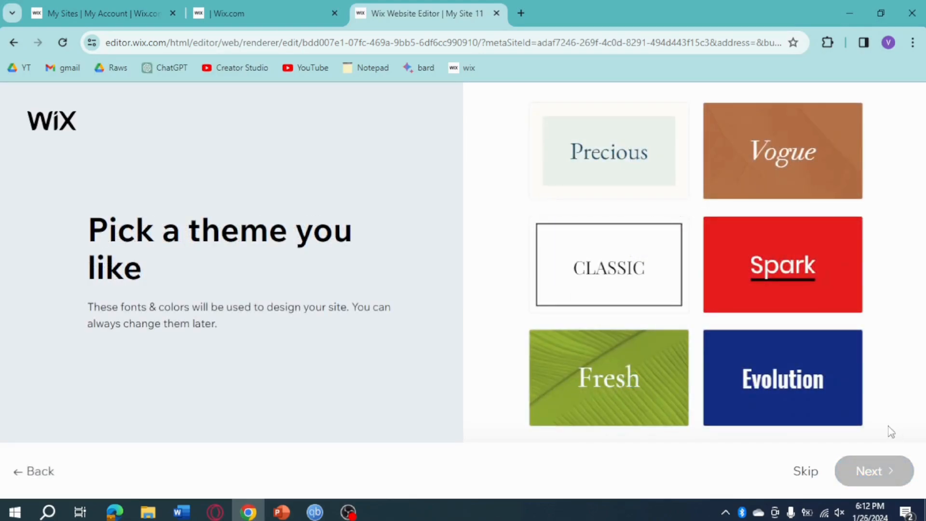
Choose the Vogue theme and the "Endless Tones of Beauty" homepage design for the site
left_click(791, 172)
left_click(882, 468)
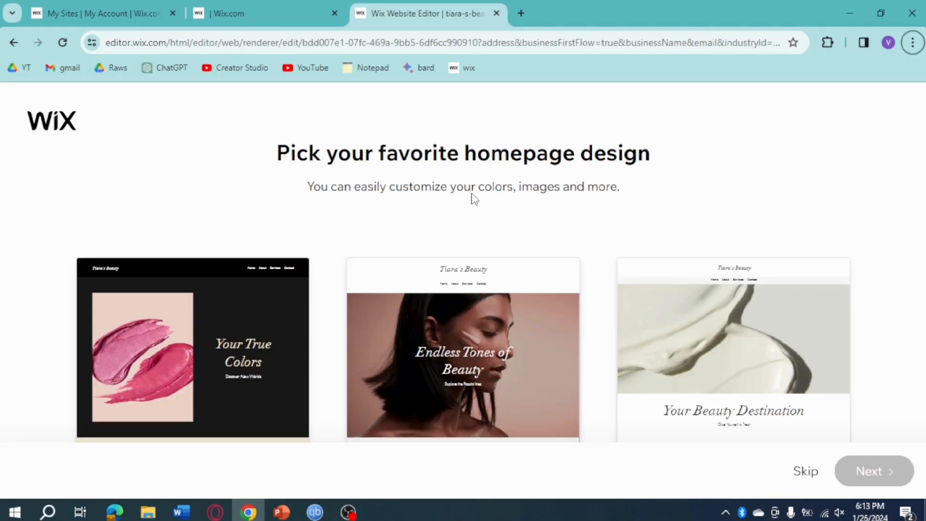
left_click(505, 377)
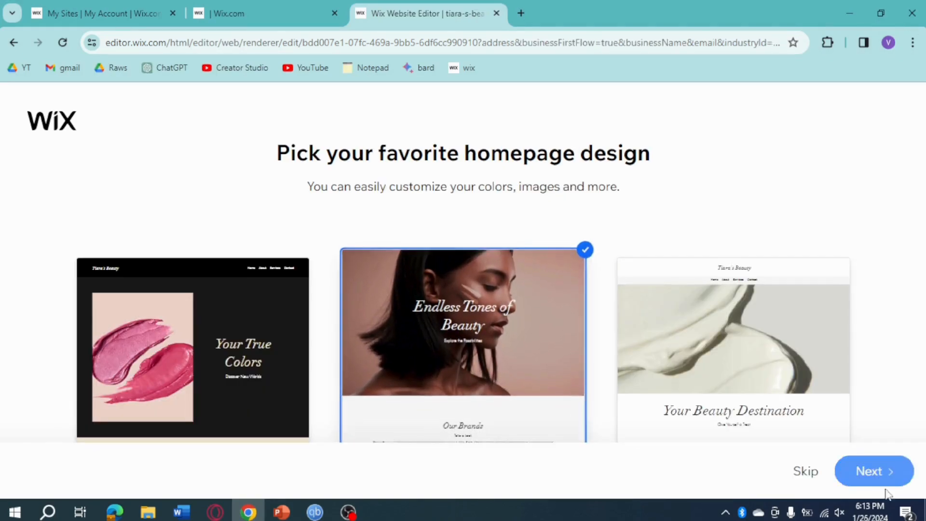
left_click(884, 473)
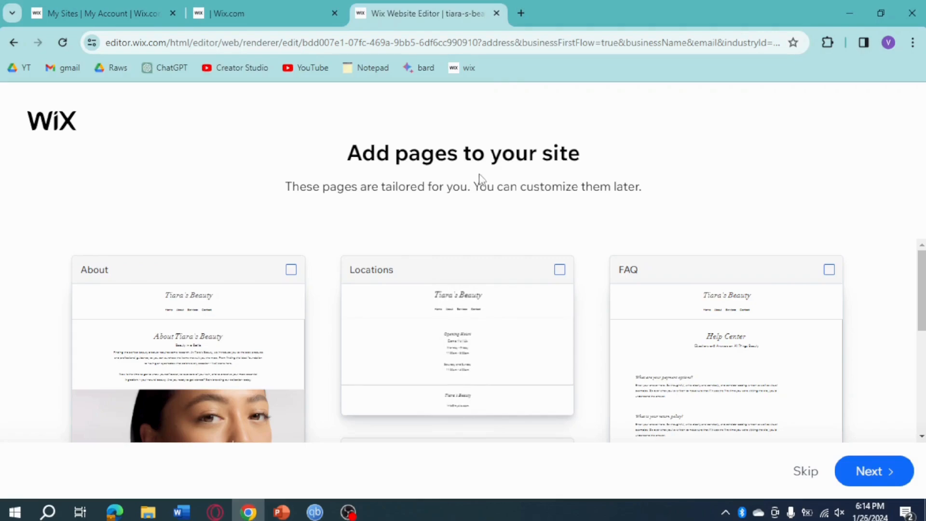
Add the Locations, FAQ and Contact pages to the site and finish the site creation
left_click(560, 270)
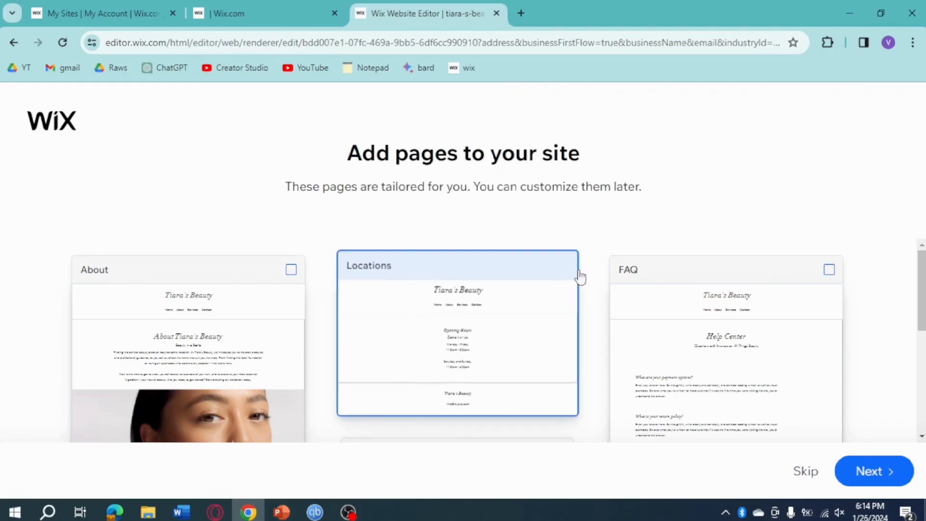
left_click(833, 273)
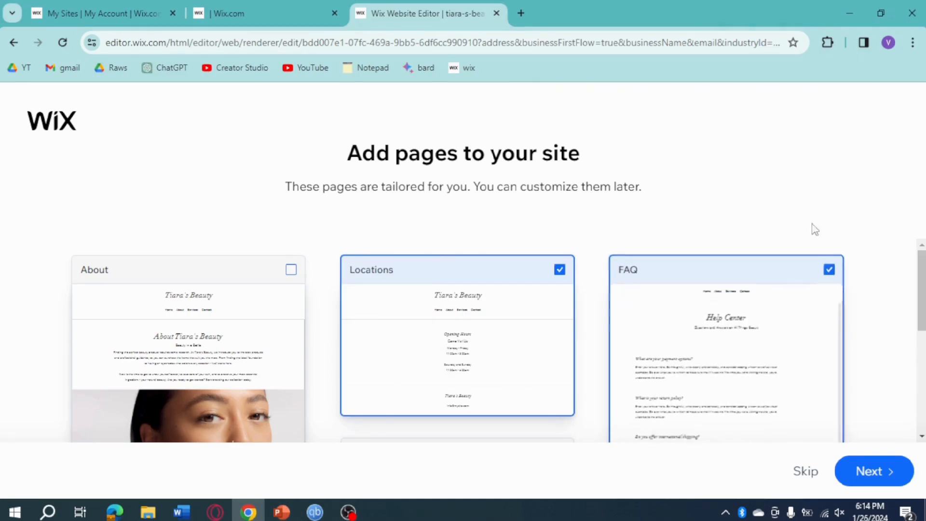
scroll(894, 313, "down", 5)
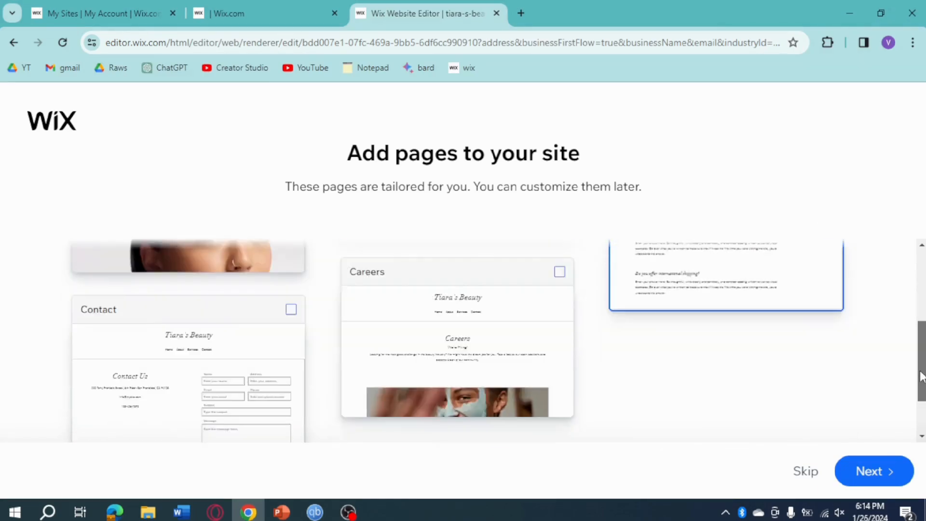
left_click(263, 308)
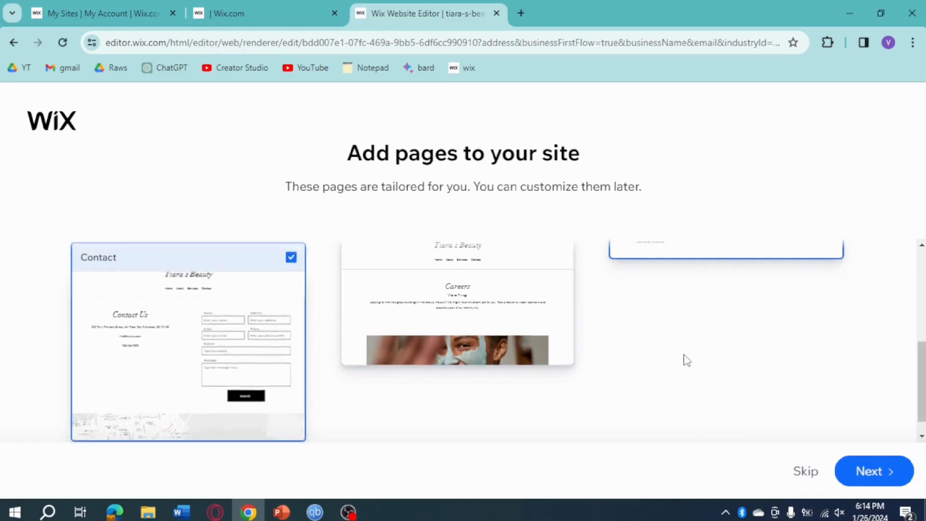
scroll(685, 360, "up", 1)
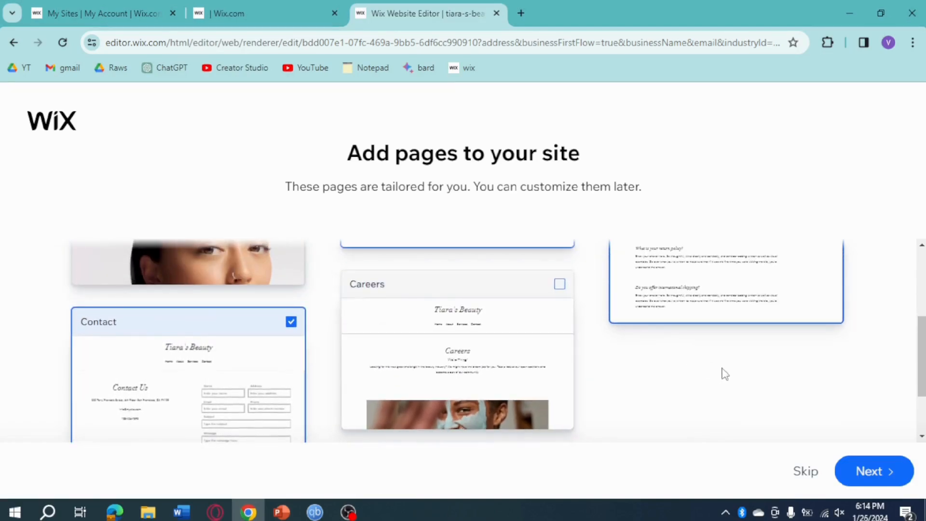
scroll(478, 337, "up", 3)
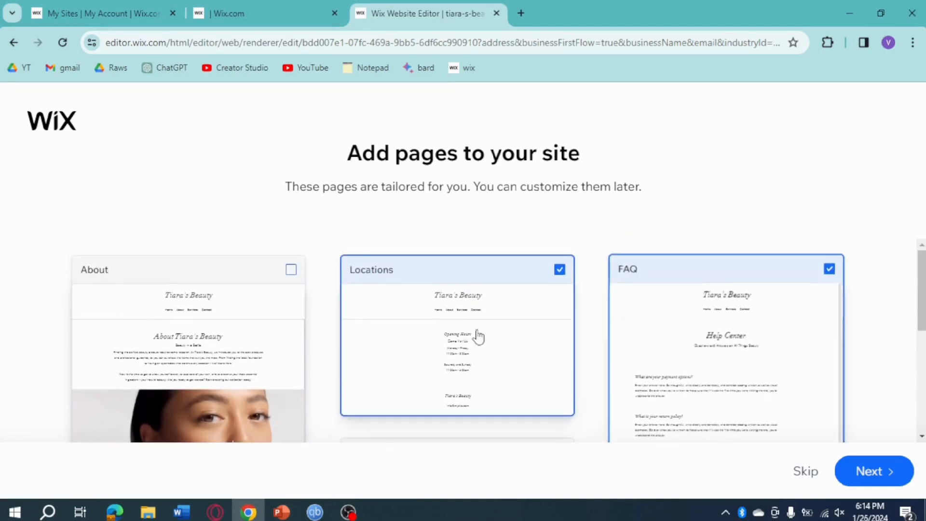
left_click(888, 476)
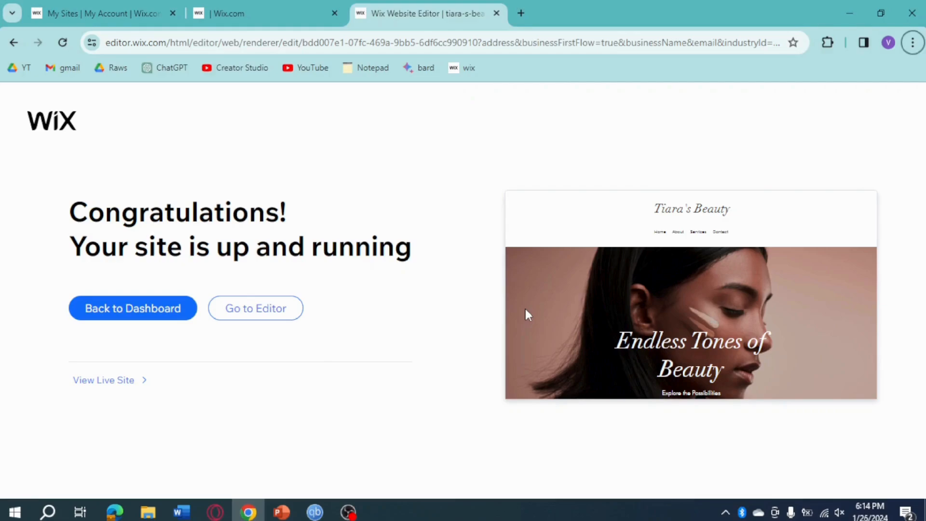
Open the new site in the editor and look over the Home page's sections
left_click(275, 313)
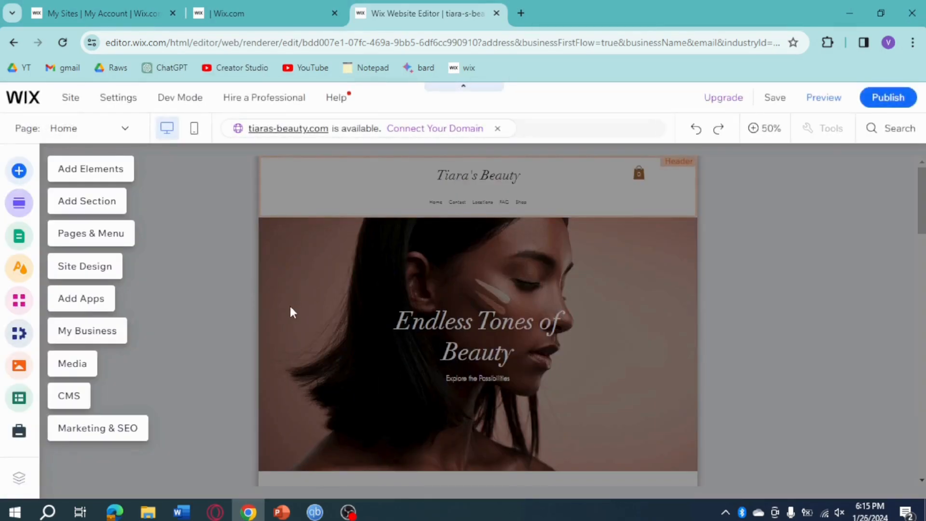
left_click(778, 306)
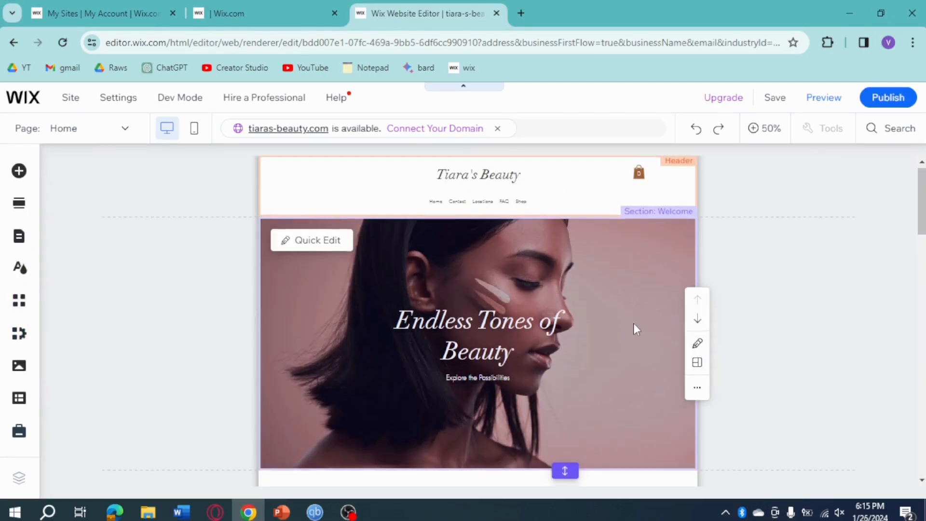
scroll(634, 325, "down", 5)
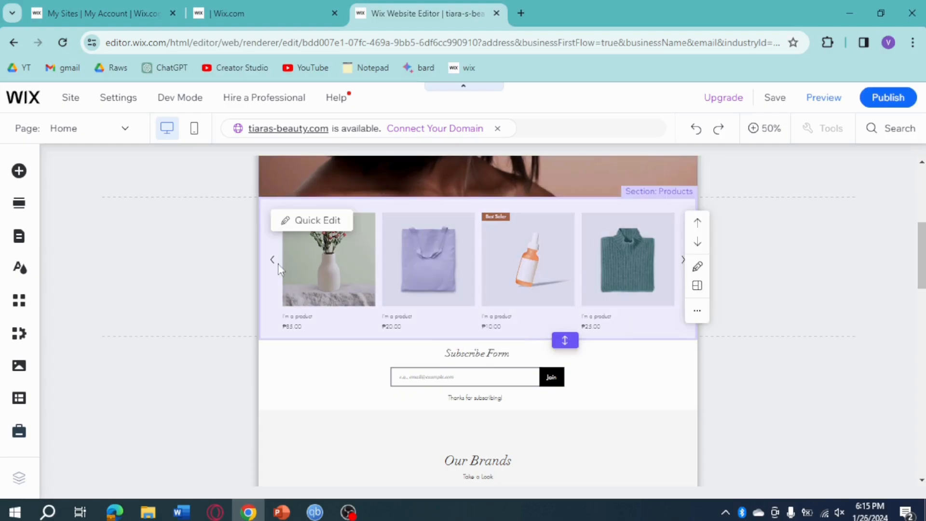
scroll(607, 322, "down", 10)
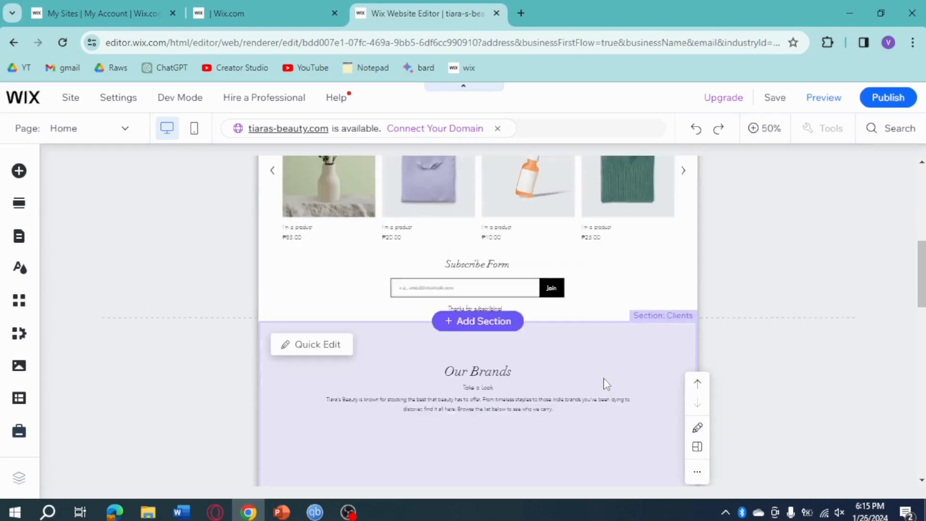
scroll(589, 334, "up", 15)
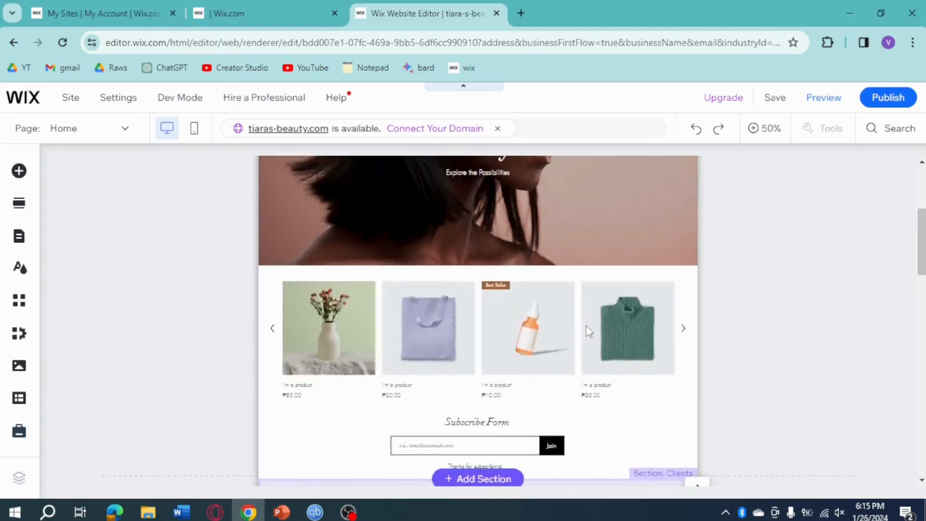
left_click(565, 311)
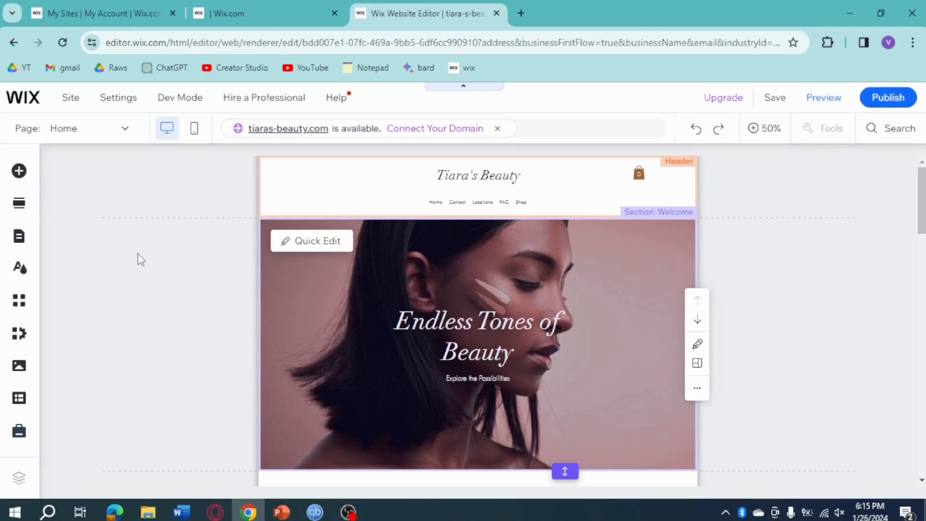
Publish the site and review the live homepage from the header through the Our Brands section
left_click(880, 99)
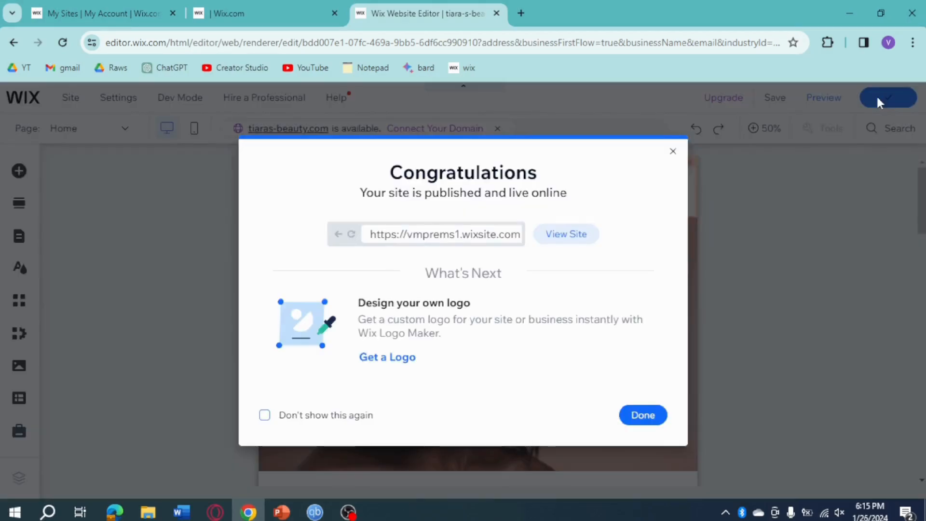
left_click(560, 241)
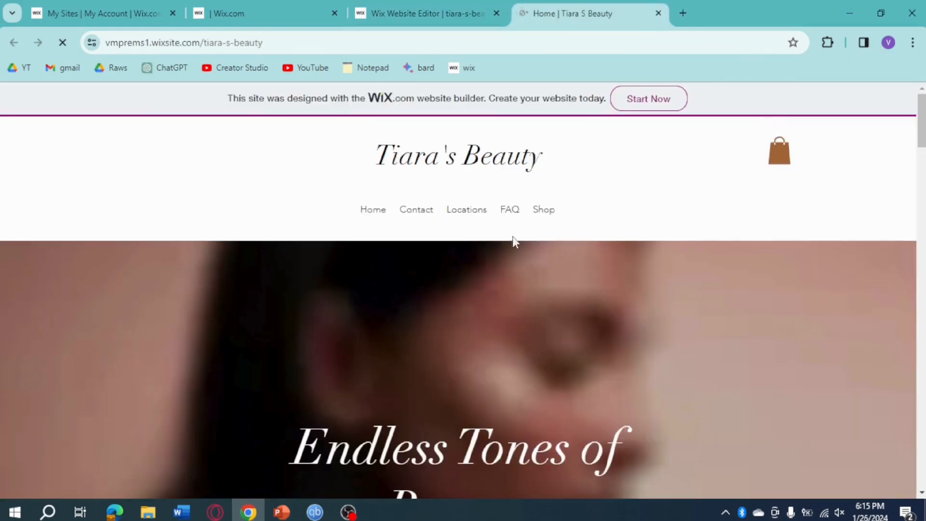
scroll(667, 347, "down", 3)
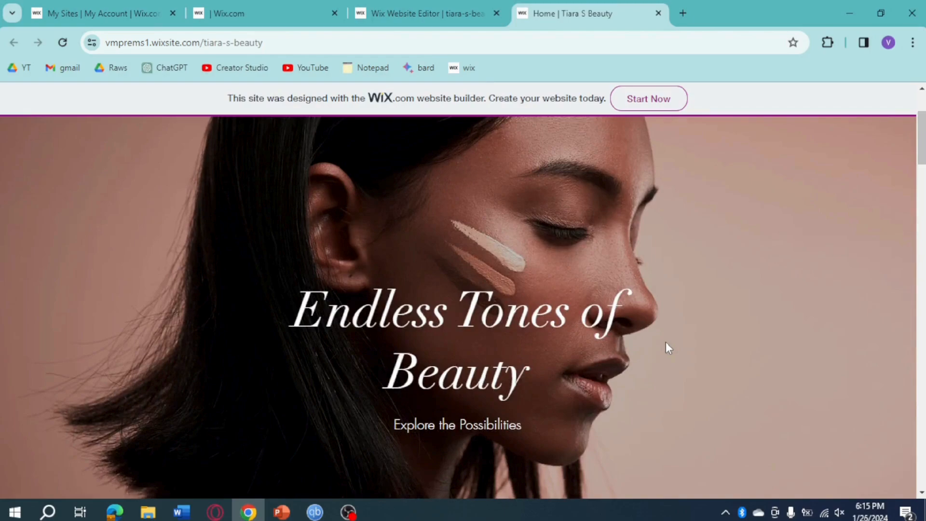
scroll(667, 347, "down", 10)
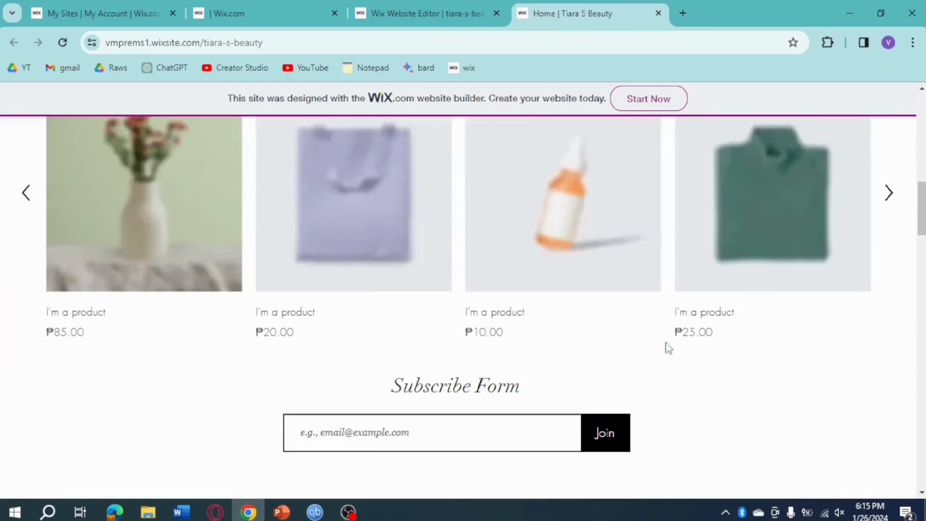
scroll(815, 362, "down", 9)
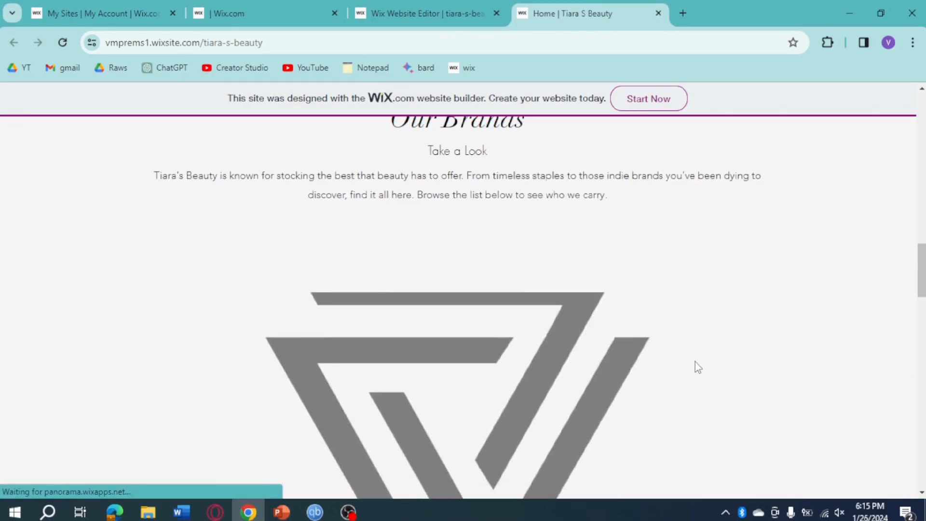
scroll(696, 362, "up", 7)
scroll(698, 362, "up", 15)
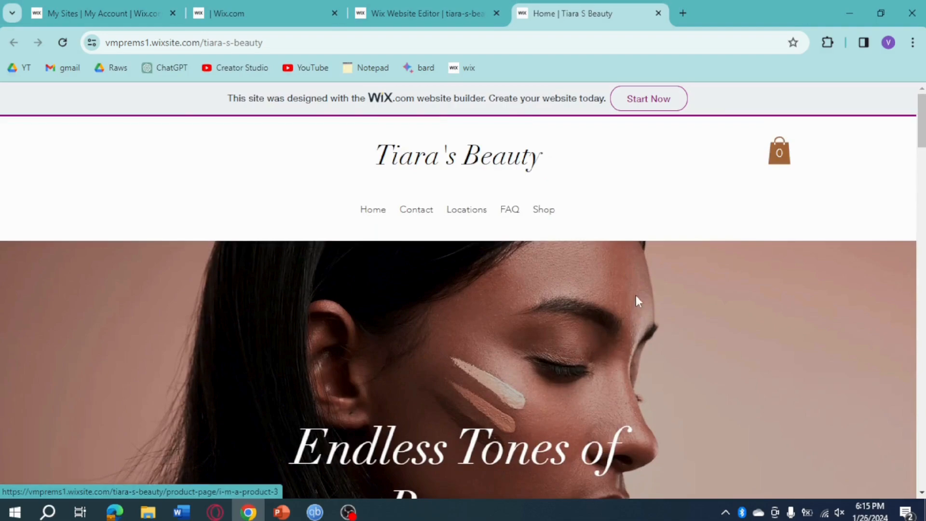